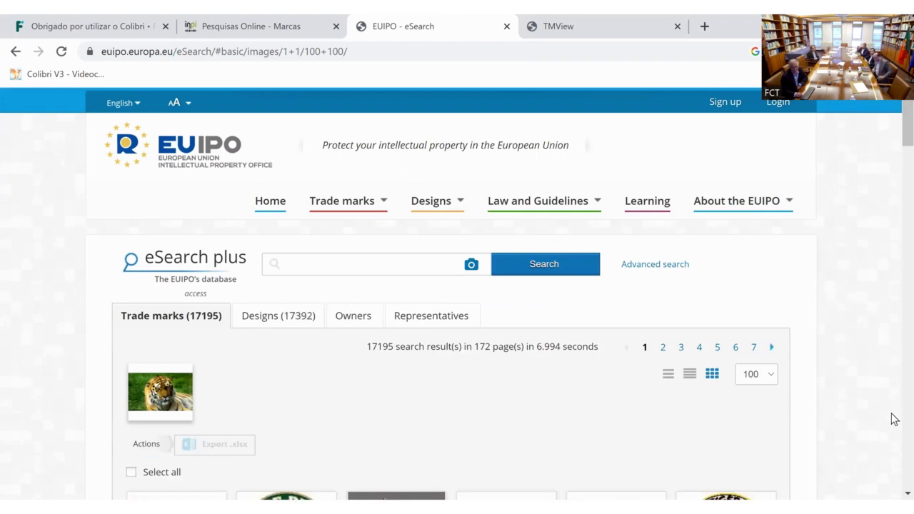
Look through the trade mark images found for the tiger picture in the eSearch plus results
scroll(894, 419, "down", 5)
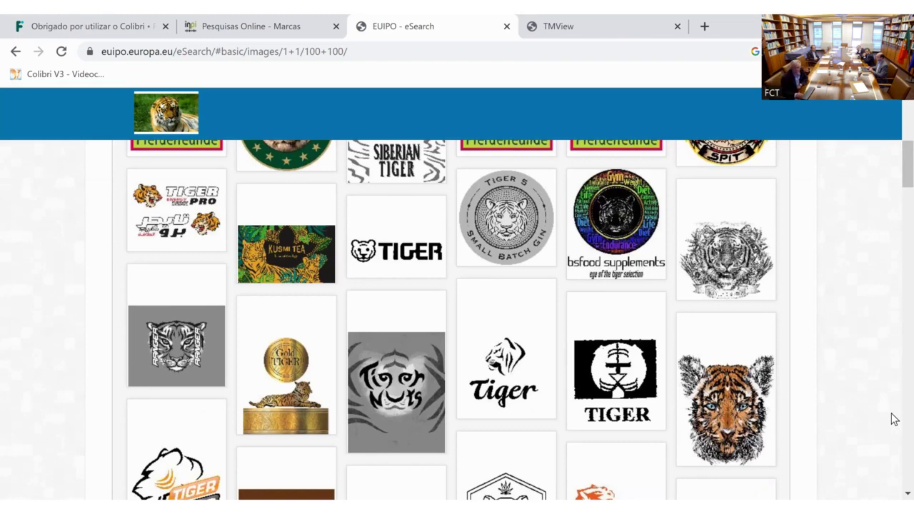
scroll(895, 419, "down", 1)
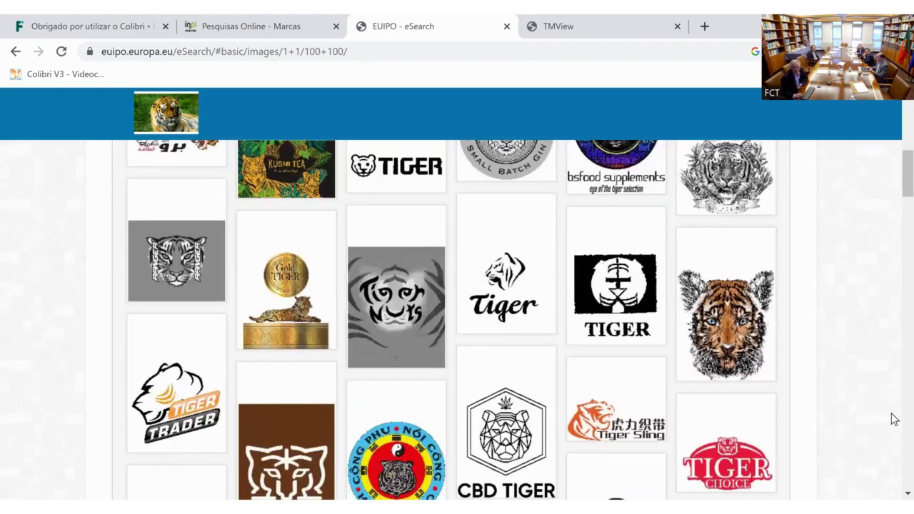
scroll(894, 419, "down", 15)
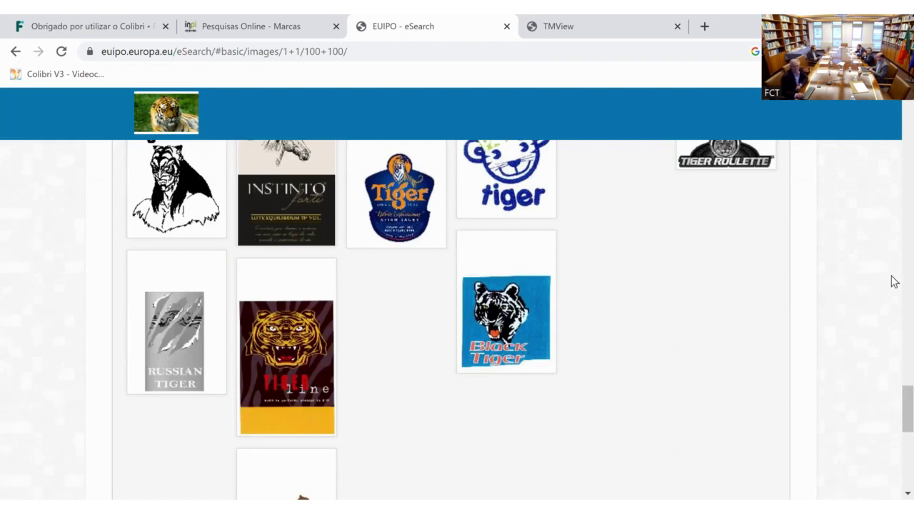
Switch to TMview, open the advanced search and upload the image file MUE 017992338 from the Desktop
left_click(645, 21)
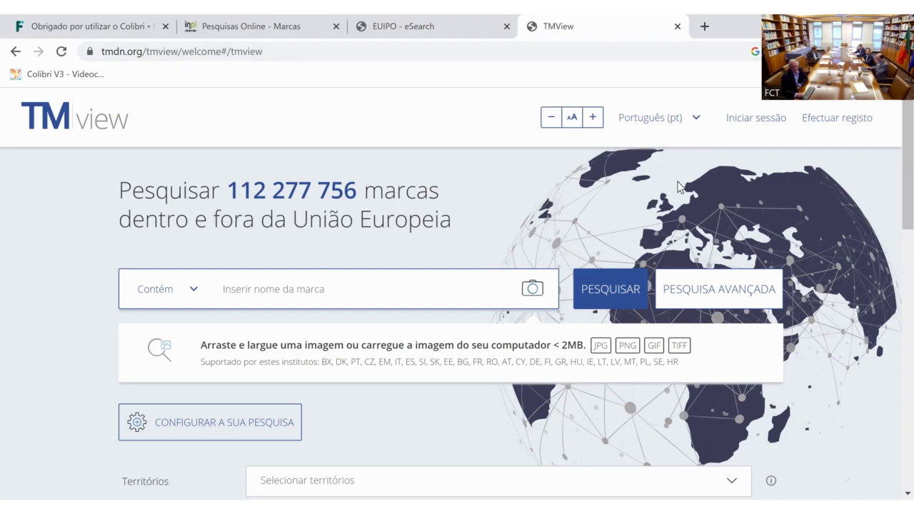
left_click(675, 289)
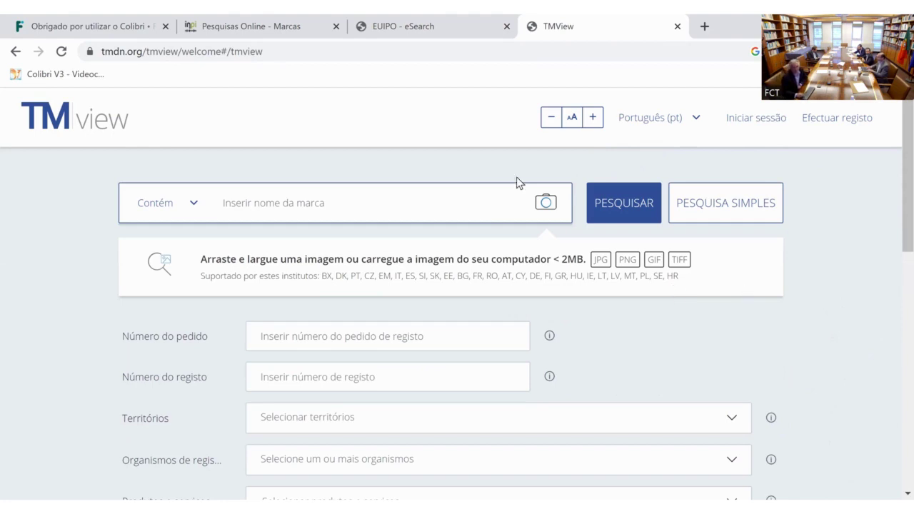
left_click(448, 264)
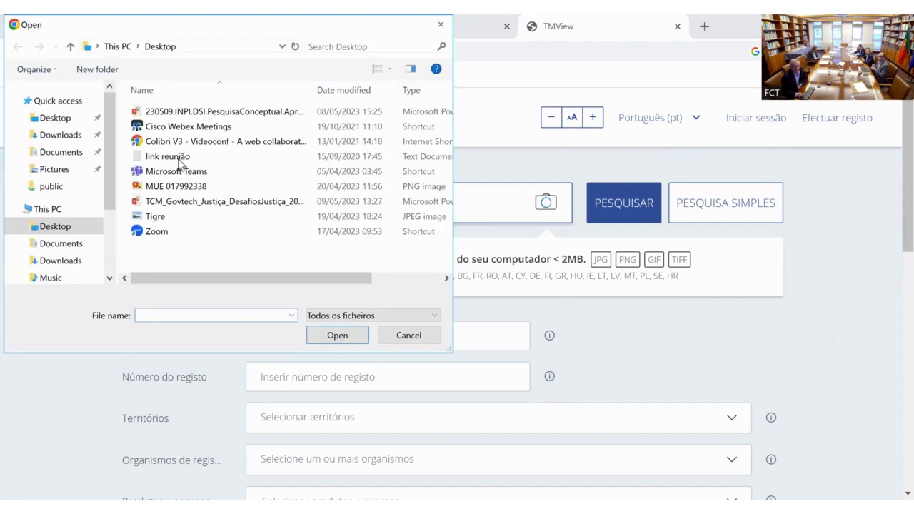
left_click(146, 186)
double_click(144, 186)
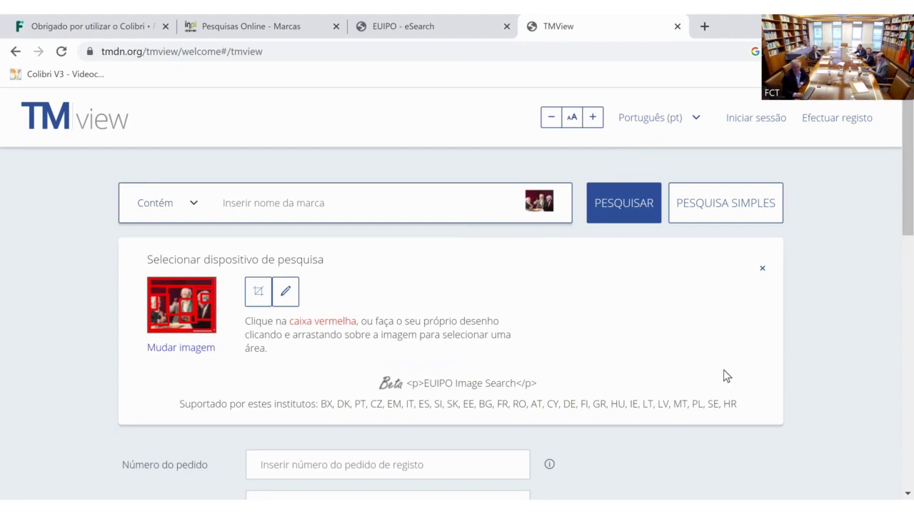
Review the advanced search criteria available alongside the uploaded image, from application number to the opposition and seniority options
scroll(725, 371, "down", 1)
scroll(725, 370, "down", 2)
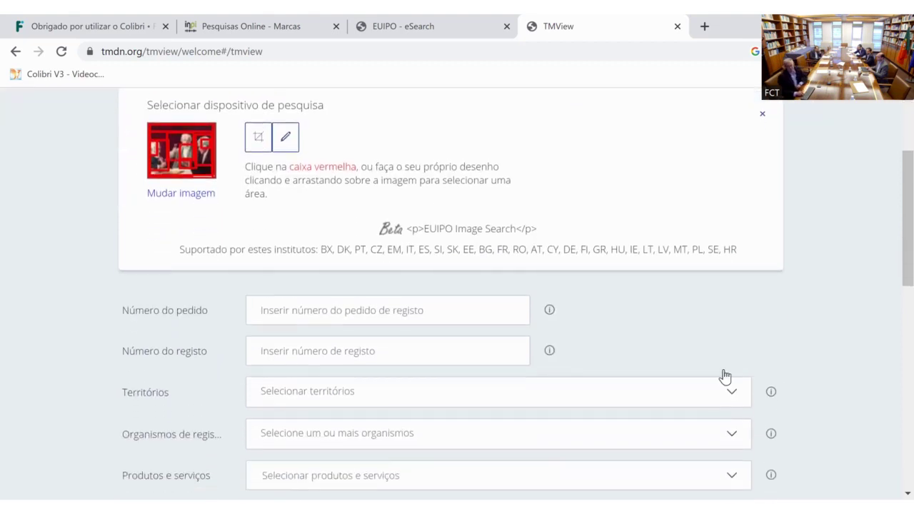
scroll(724, 375, "down", 3)
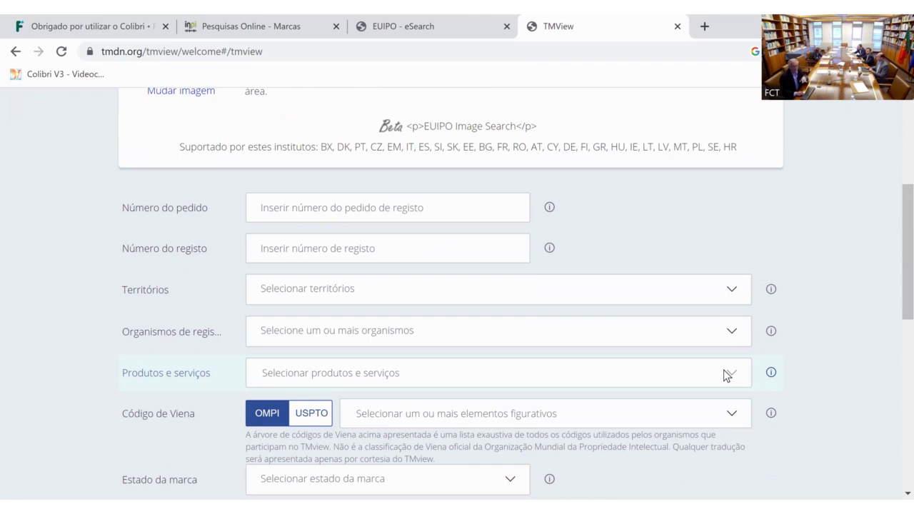
scroll(726, 376, "down", 2)
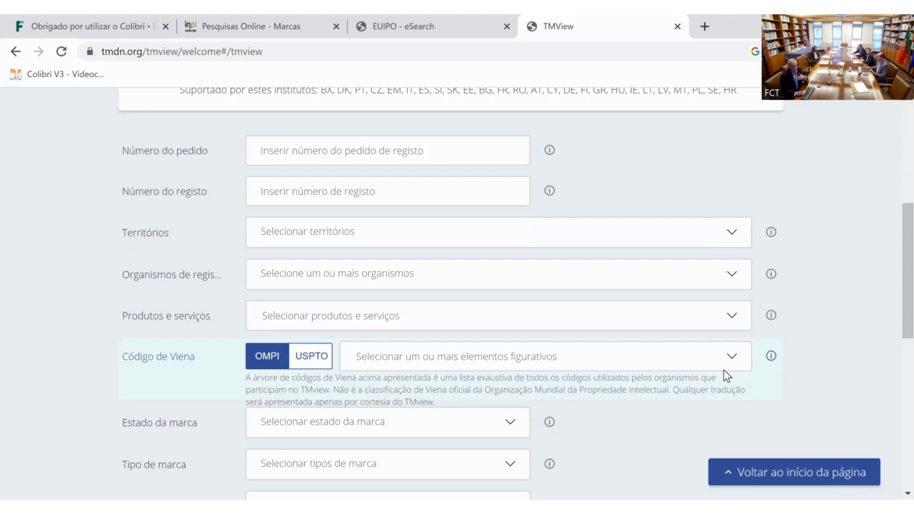
scroll(727, 376, "down", 1)
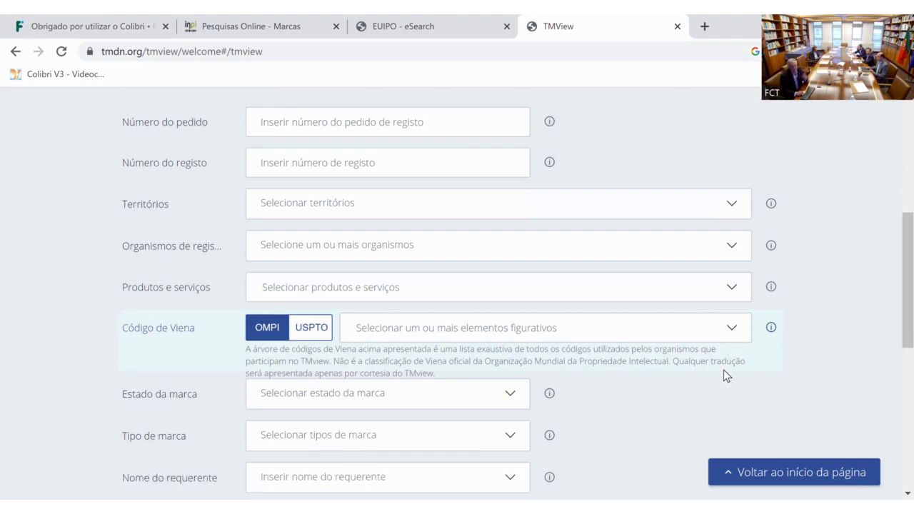
scroll(727, 376, "down", 2)
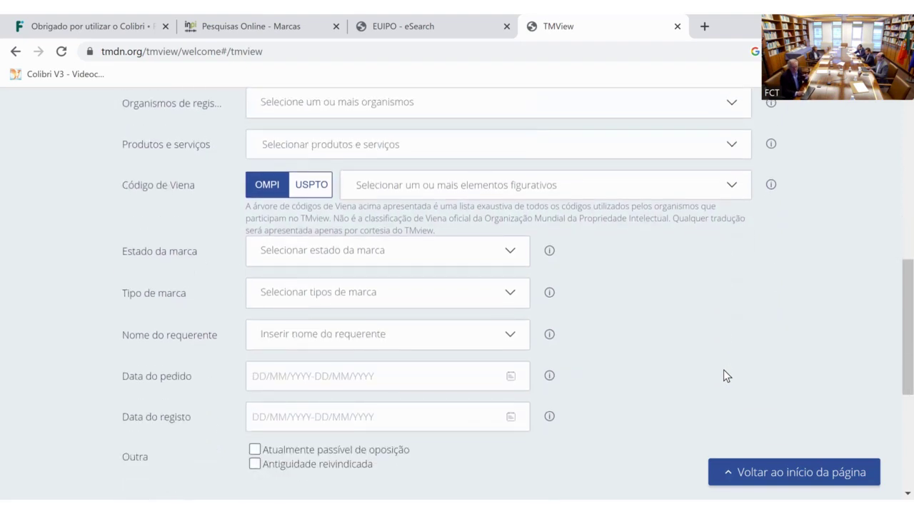
Run the TMview image search with the uploaded picture, leaving all other criteria empty
scroll(723, 370, "up", 2)
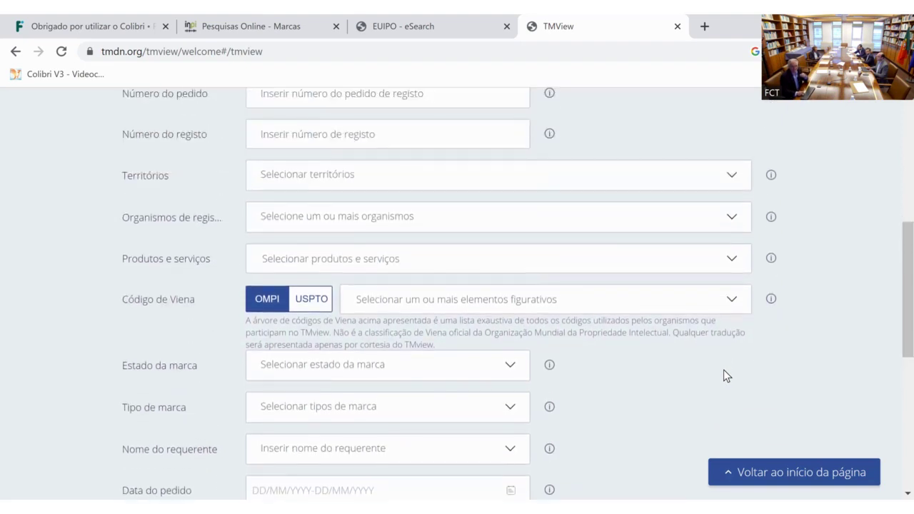
scroll(723, 370, "up", 4)
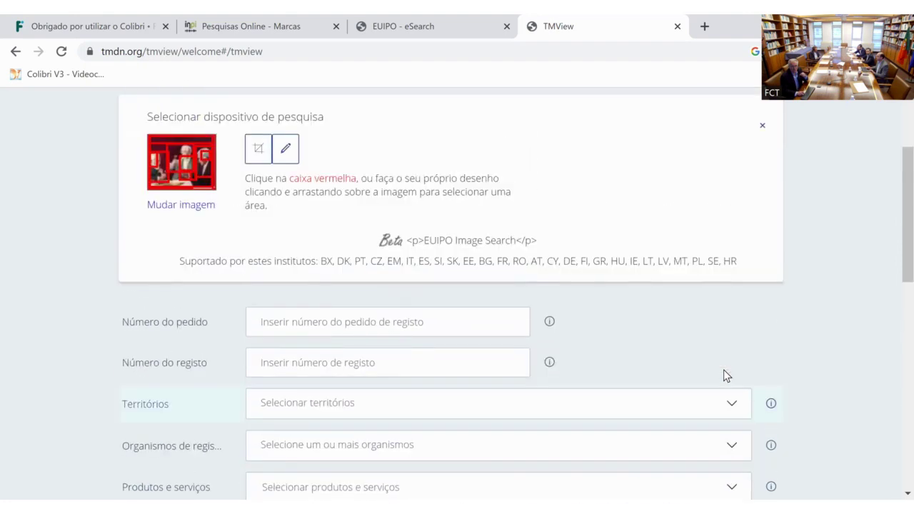
scroll(726, 376, "up", 2)
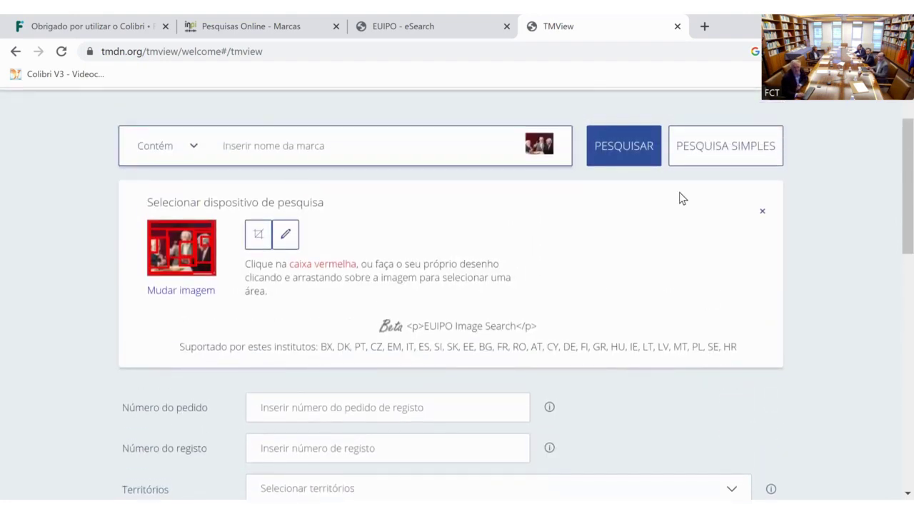
left_click(629, 157)
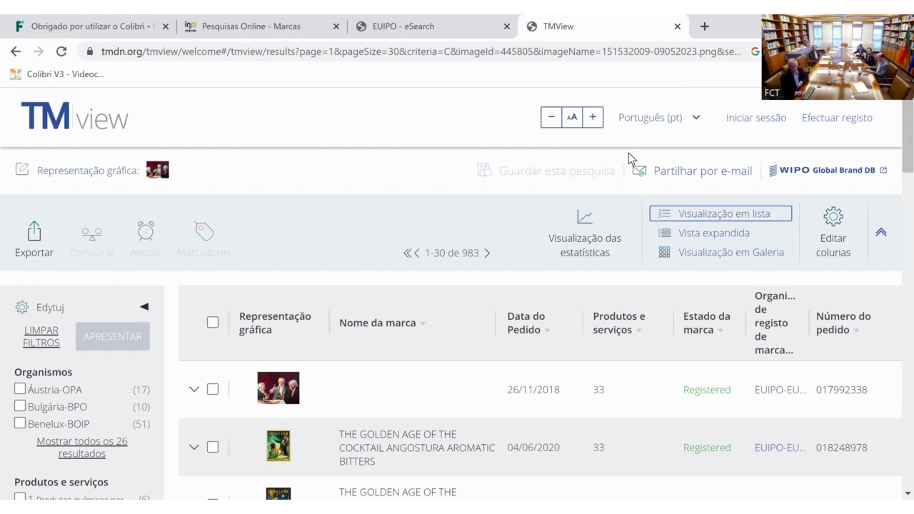
Examine the list of trade marks similar to the uploaded image, comparing their graphics, names, classes, status and offices
scroll(628, 153, "down", 3)
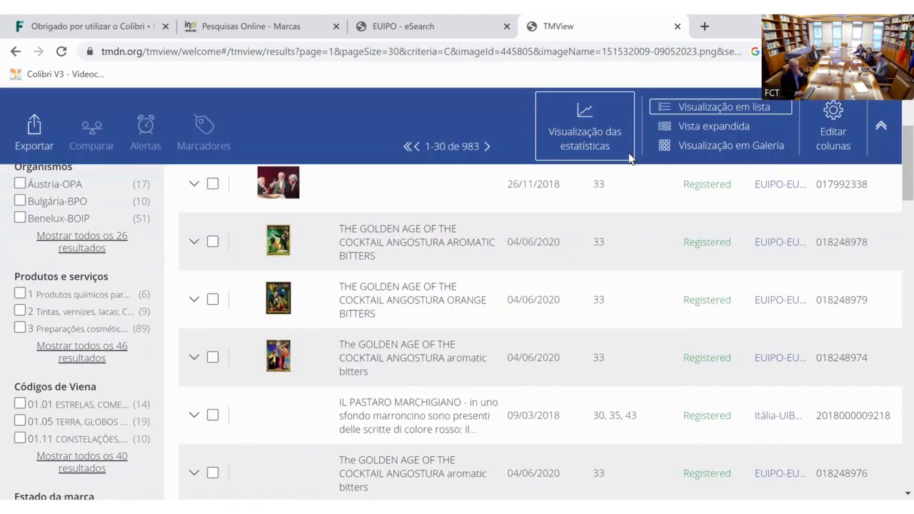
scroll(628, 157, "down", 1)
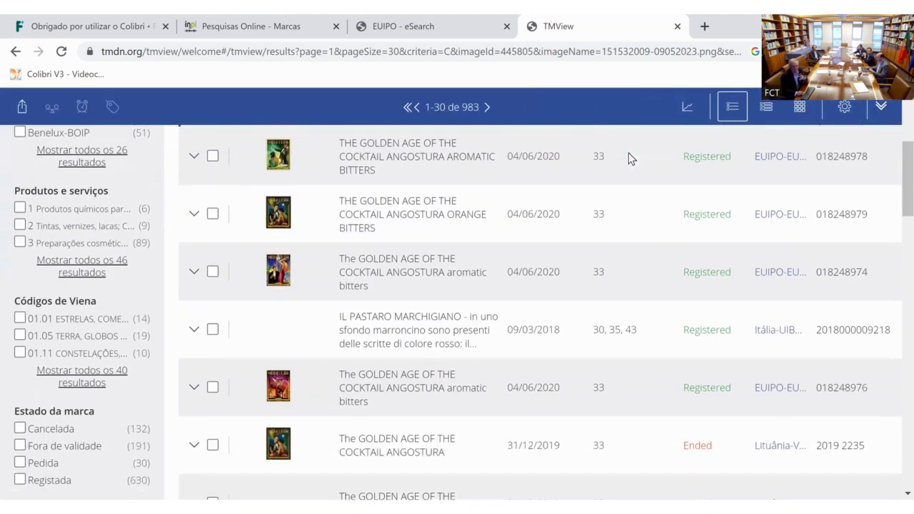
scroll(628, 157, "down", 1)
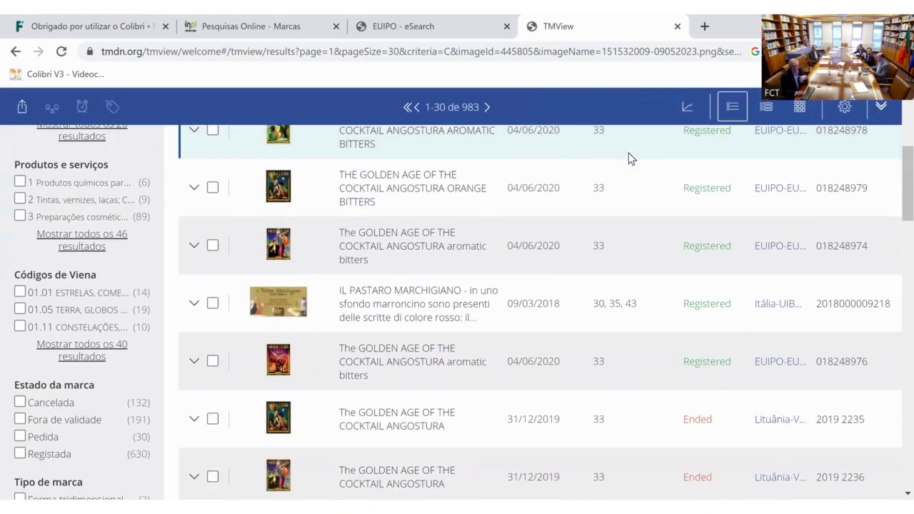
scroll(628, 157, "down", 3)
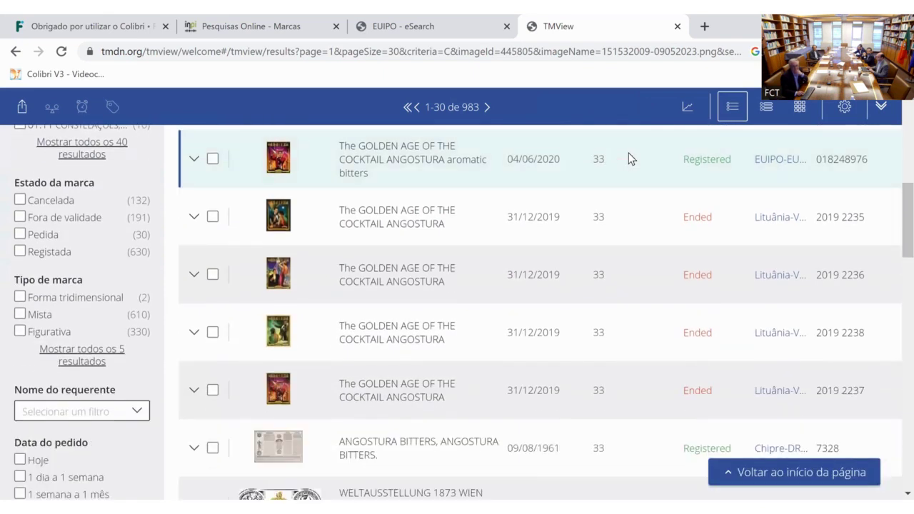
scroll(628, 159, "down", 2)
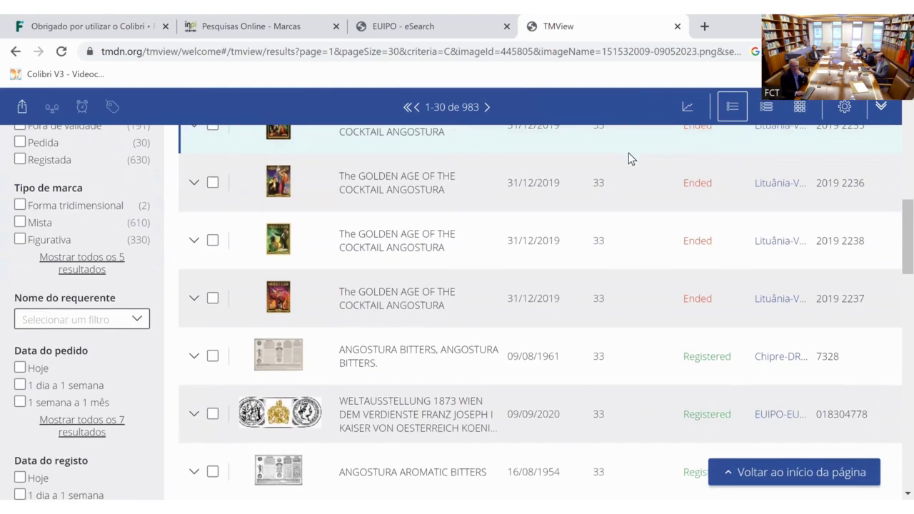
scroll(628, 158, "down", 3)
scroll(628, 158, "down", 3)
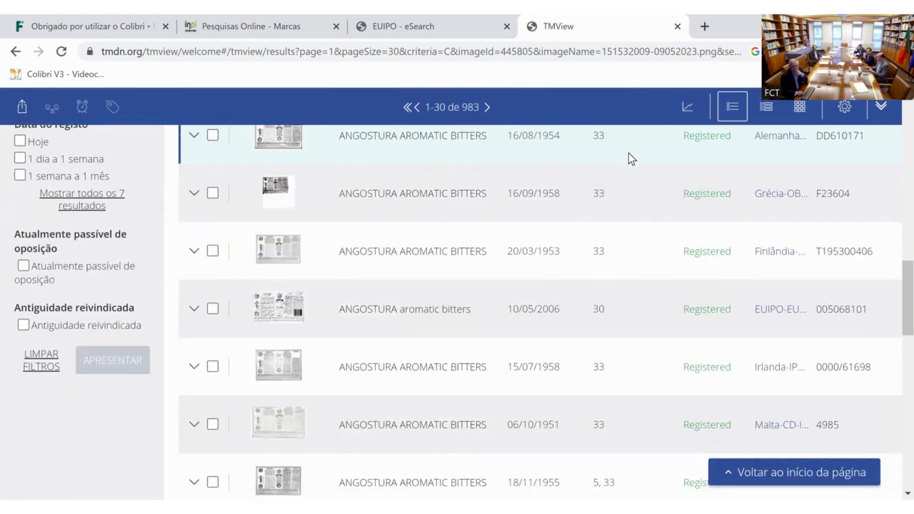
scroll(628, 159, "down", 1)
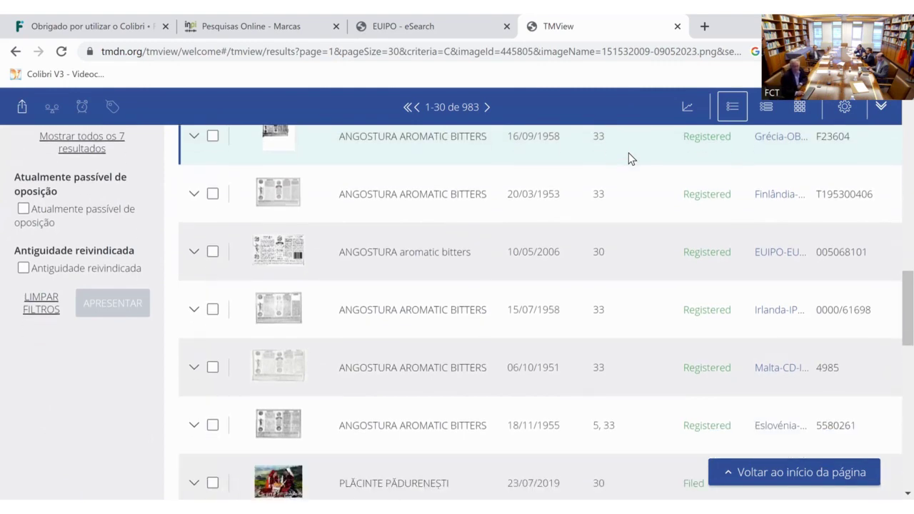
scroll(629, 157, "down", 1)
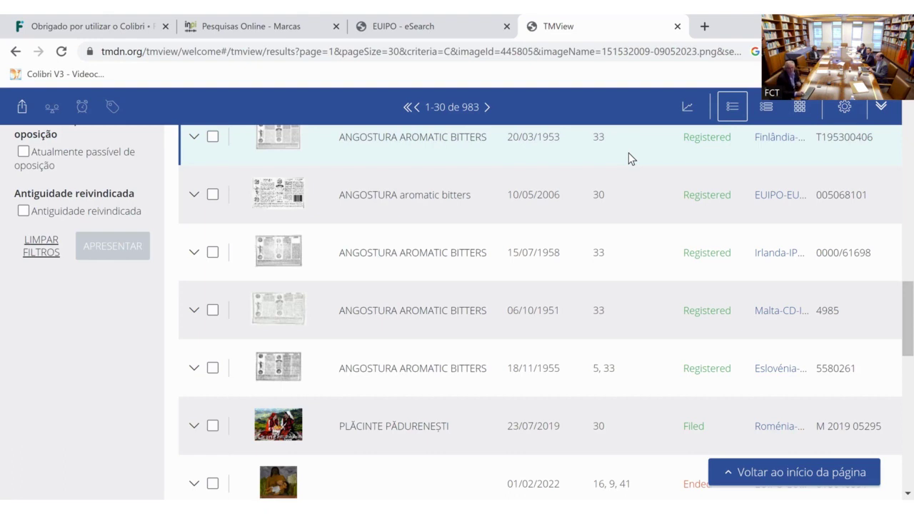
scroll(628, 152, "down", 1)
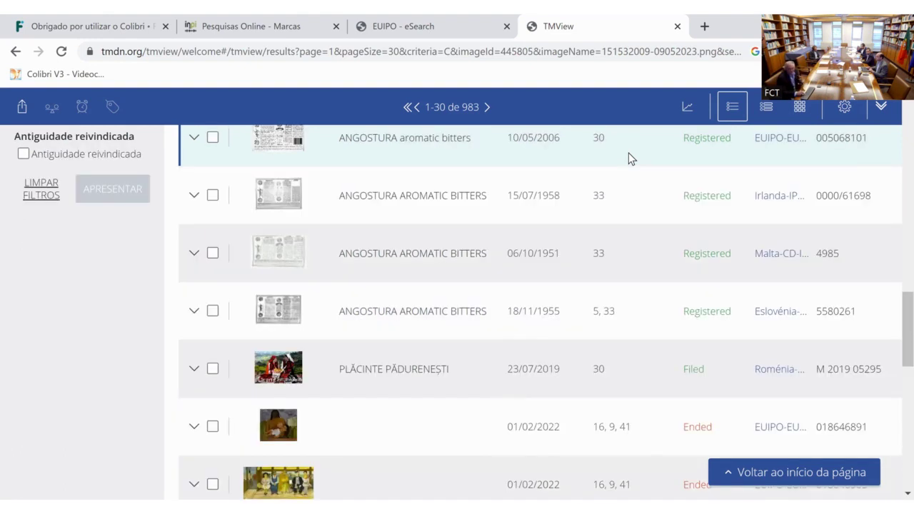
scroll(628, 158, "down", 1)
scroll(628, 157, "down", 4)
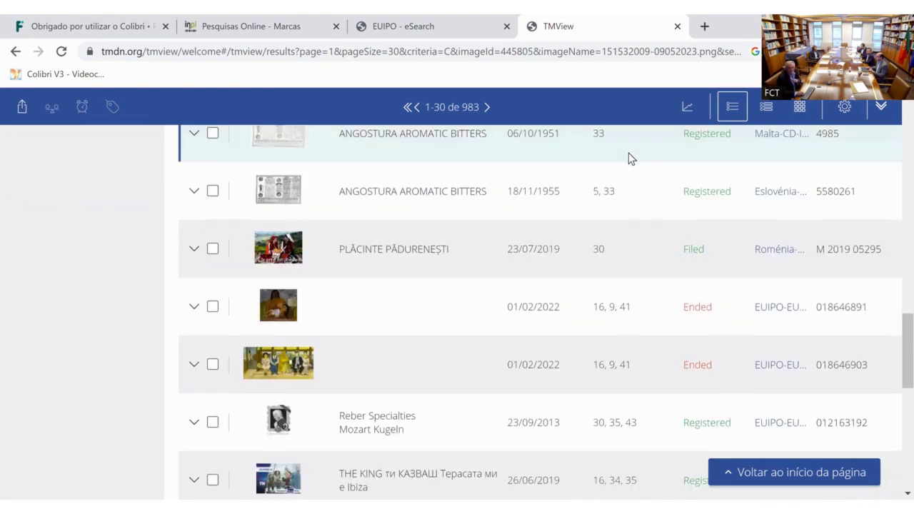